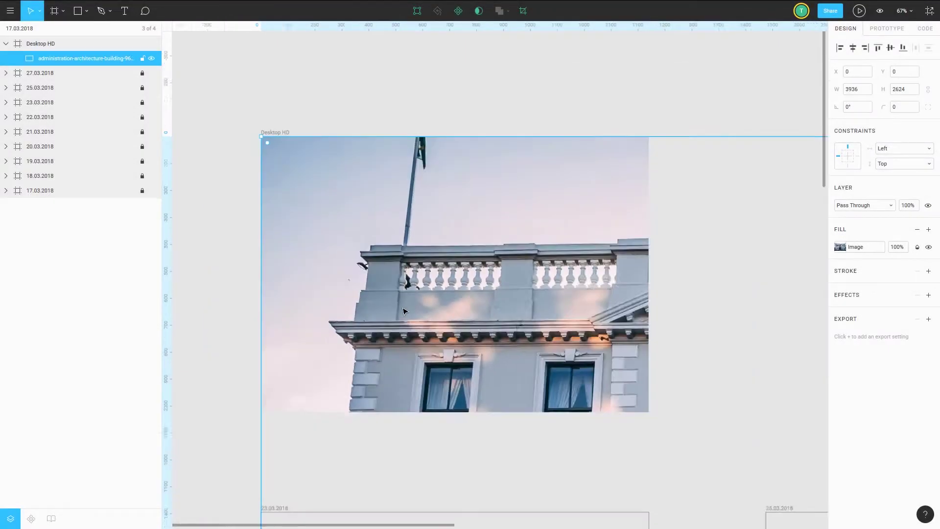
- Fit the Desktop HD frame to the building photo and draw a rectangle covering it
{"action": "left_click_drag", "start_coordinate": [736, 395], "coordinate": [486, 256]}
{"action": "key", "text": "shift+2"}
{"action": "key", "text": "r"}
{"action": "left_click_drag", "start_coordinate": [273, 115], "coordinate": [660, 389]}
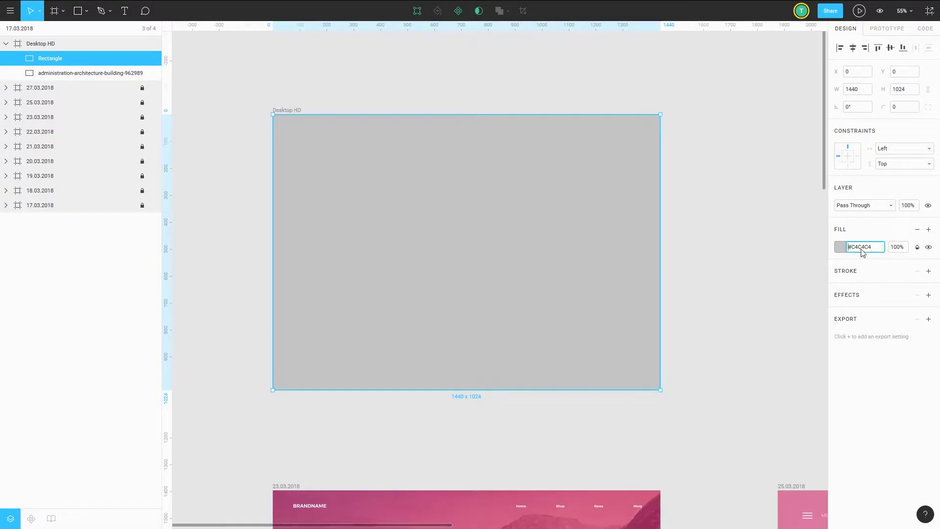
- Give the rectangle a #1F5E8C linear gradient fill with one stop fully transparent
{"action": "type", "text": "1F5E8C"}
{"action": "key", "text": "Return"}
{"action": "left_click", "coordinate": [840, 246]}
{"action": "left_click", "coordinate": [725, 247]}
{"action": "left_click", "coordinate": [729, 258]}
{"action": "double_click", "coordinate": [815, 436]}
{"action": "type", "text": "0"}
{"action": "key", "text": "Return"}
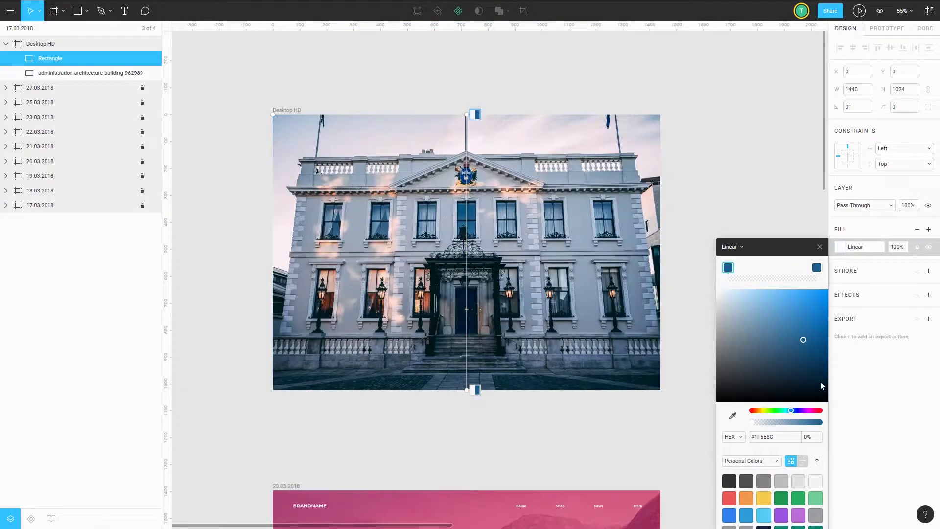
{"action": "type", "text": "00"}
{"action": "key", "text": "Return"}
- Add a second gradient fill and move its stops to darken the overlay
{"action": "left_click", "coordinate": [510, 348]}
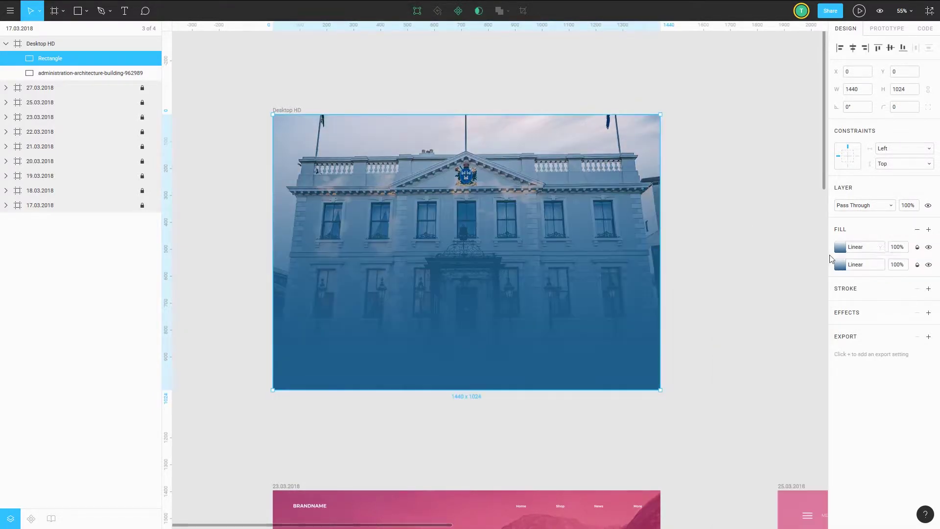
{"action": "left_click", "coordinate": [839, 247]}
{"action": "mouse_move", "coordinate": [474, 258]}
{"action": "left_mouse_down"}
{"action": "mouse_move", "coordinate": [474, 389]}
{"action": "mouse_move", "coordinate": [474, 195]}
{"action": "left_mouse_up"}
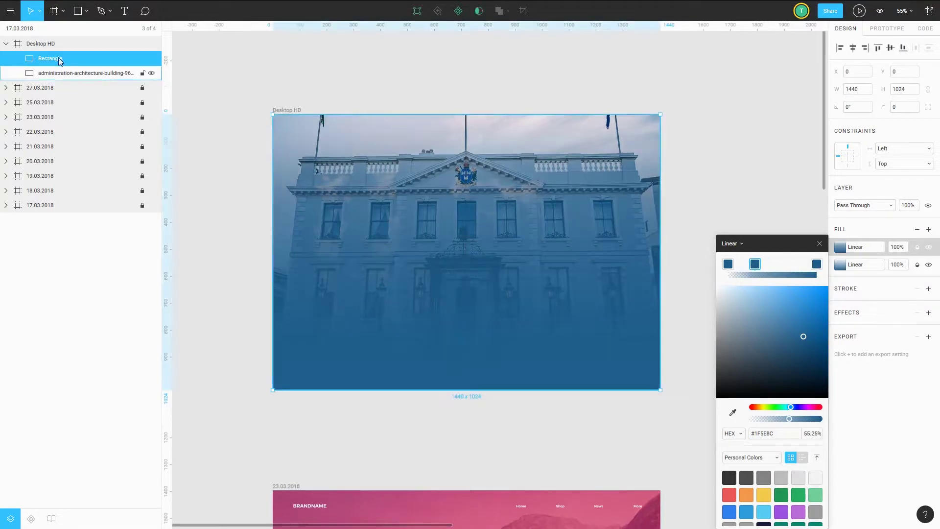
{"action": "left_click", "coordinate": [59, 61]}
- Add a top solid #1F5E8C fill at 30% opacity
{"action": "left_click", "coordinate": [928, 229]}
{"action": "left_click", "coordinate": [840, 247]}
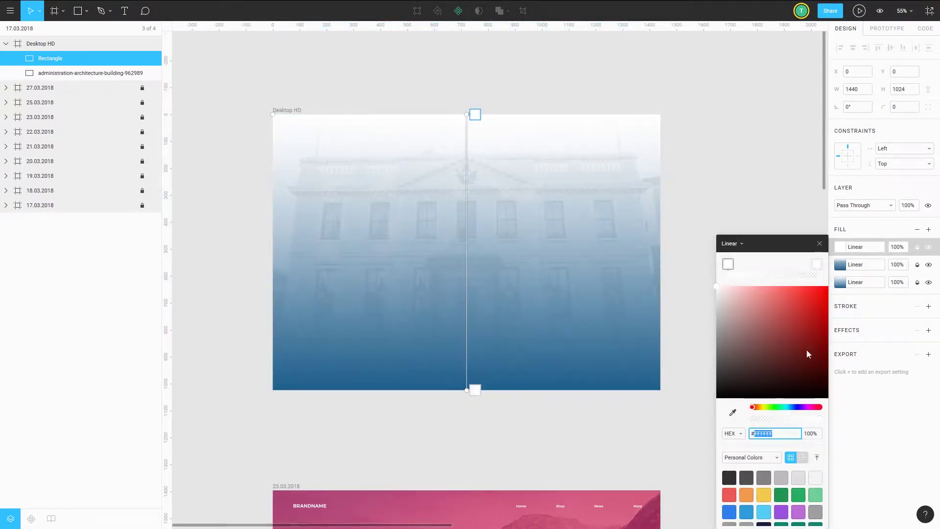
{"action": "type", "text": "1F5E8C"}
{"action": "key", "text": "Tab"}
{"action": "left_click", "coordinate": [730, 243]}
{"action": "type", "text": "0"}
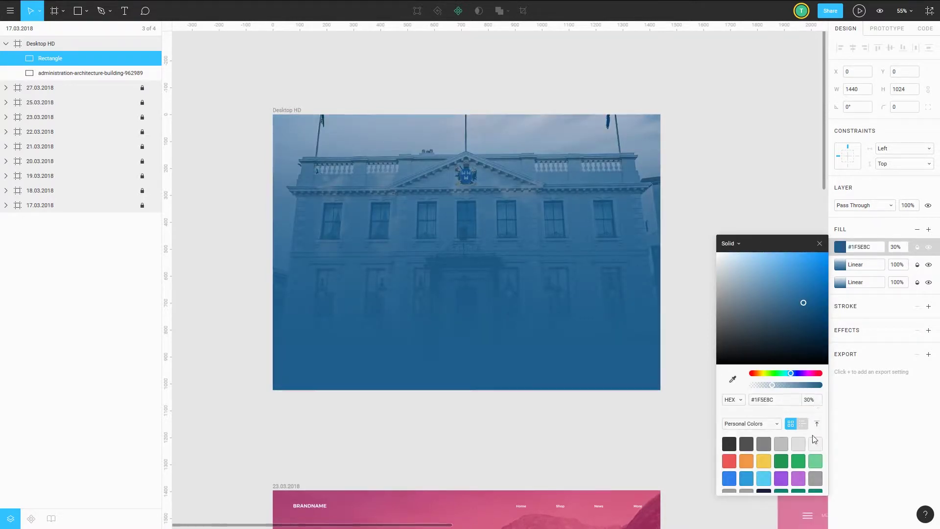
{"action": "key", "text": "Escape"}
{"action": "key", "text": "shift+2"}
- Draw a full-width dark grey header bar across the top of the frame
{"action": "key", "text": "r"}
{"action": "mouse_move", "coordinate": [216, 68]}
{"action": "left_mouse_down"}
{"action": "mouse_move", "coordinate": [506, 128]}
{"action": "mouse_move", "coordinate": [760, 128]}
{"action": "mouse_move", "coordinate": [760, 146]}
{"action": "left_mouse_up"}
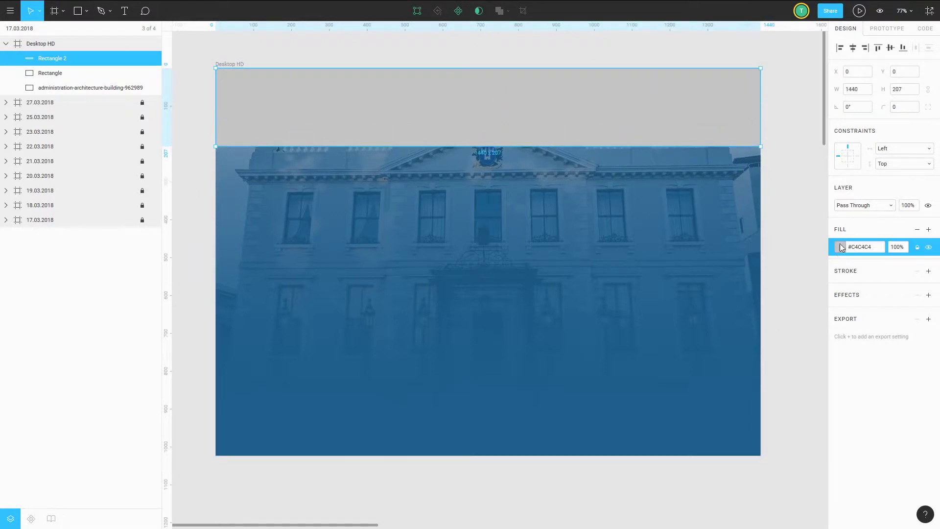
{"action": "left_click", "coordinate": [839, 247]}
{"action": "left_click", "coordinate": [715, 336]}
{"action": "key", "text": "Escape"}
{"action": "key", "text": "Escape"}
- Paste the YOUR INSTITUTION heading and group it with a small white logo block
{"action": "key", "text": "ctrl+v"}
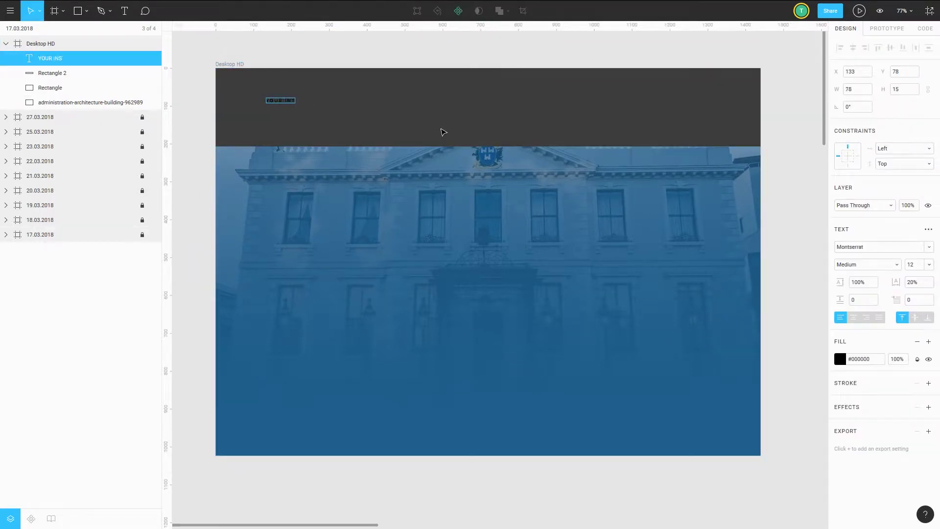
{"action": "key", "text": "r"}
{"action": "left_click_drag", "start_coordinate": [259, 85], "coordinate": [281, 88]}
{"action": "scroll", "coordinate": [288, 92], "scroll_direction": "up", "scroll_amount": 3}
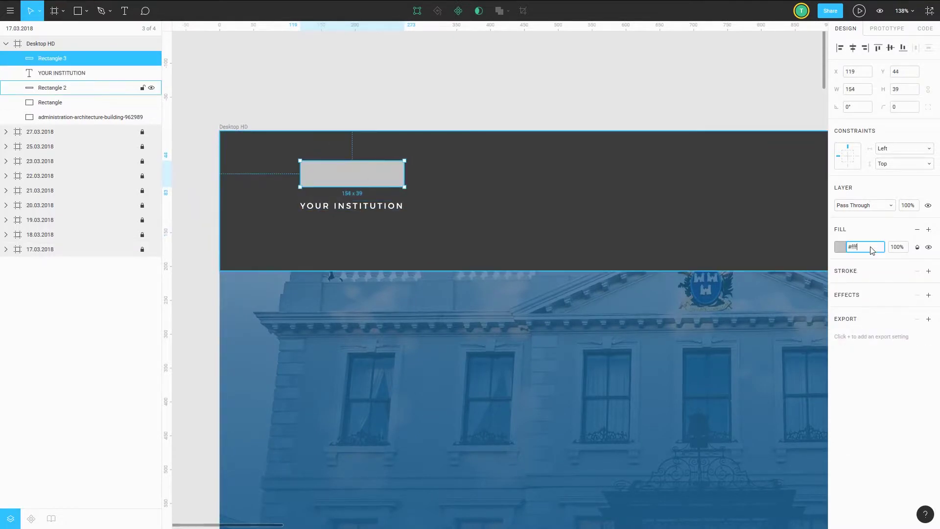
{"action": "key", "text": "Return"}
{"action": "key", "text": "ctrl+g"}
{"action": "scroll", "coordinate": [602, 360], "scroll_direction": "down", "scroll_amount": 5}
- Add white HOME and NEWS navigation labels in the header
{"action": "key", "text": "t"}
{"action": "left_click", "coordinate": [432, 174]}
{"action": "type", "text": "HOME"}
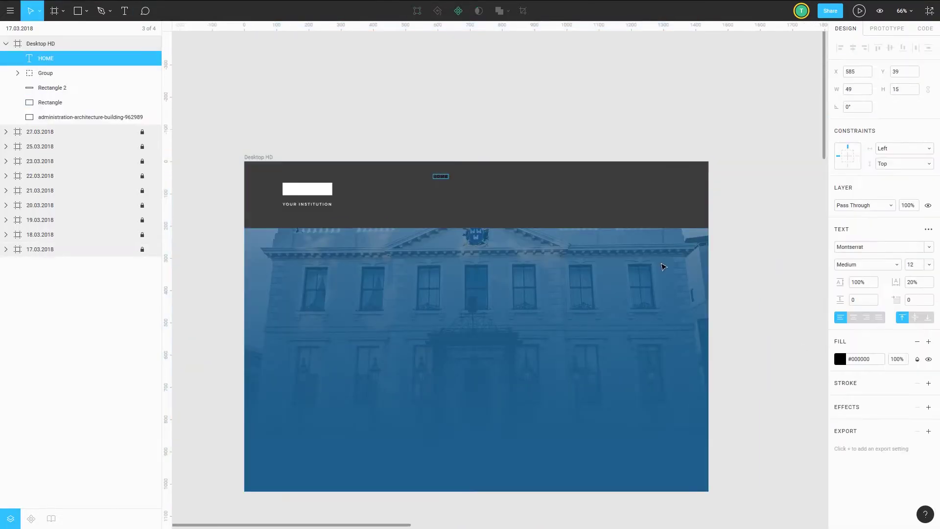
{"action": "key", "text": "Escape"}
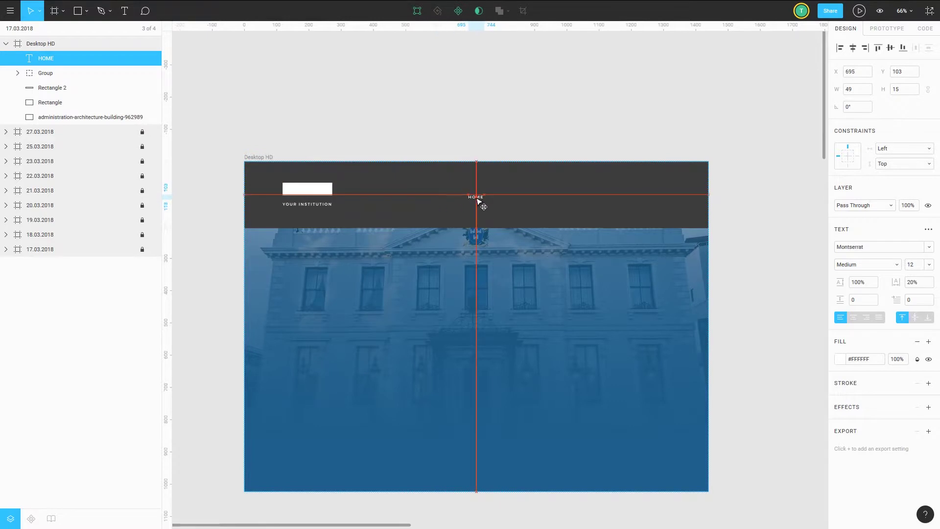
{"action": "scroll", "coordinate": [477, 200], "scroll_direction": "up", "scroll_amount": 3}
{"action": "key", "text": "t"}
{"action": "left_click", "coordinate": [509, 210]}
{"action": "key", "text": "Return"}
{"action": "key", "text": "Escape"}
- Add PUBLIC INFORMATION and MORE links, then group the four labels and shift them left
{"action": "left_click_drag", "start_coordinate": [561, 206], "coordinate": [687, 208]}
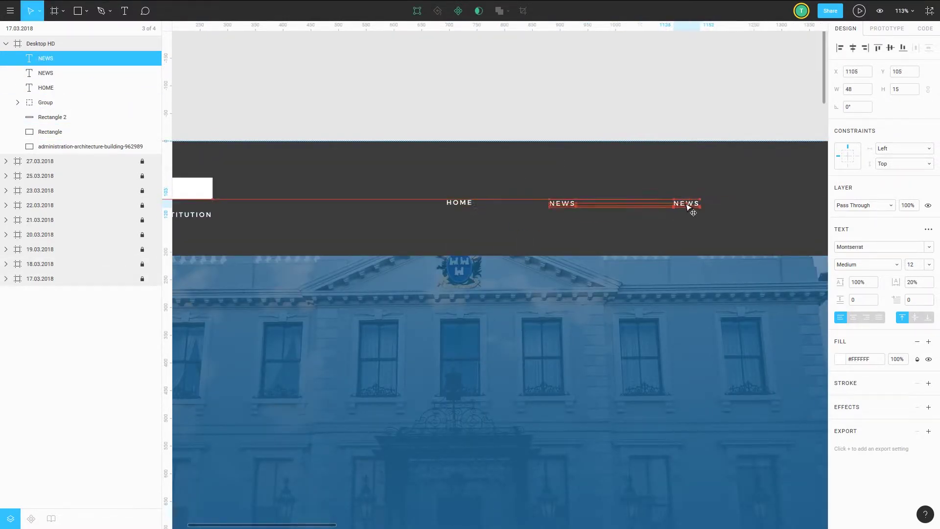
{"action": "double_click", "coordinate": [667, 204]}
{"action": "type", "text": "MATION"}
{"action": "key", "text": "Escape"}
{"action": "left_click_drag", "start_coordinate": [612, 210], "coordinate": [739, 213]}
{"action": "type", "text": "E"}
{"action": "key", "text": "Escape"}
{"action": "left_click", "coordinate": [49, 102], "text": "shift"}
{"action": "key", "text": "ctrl+g"}
{"action": "left_click_drag", "start_coordinate": [597, 214], "coordinate": [565, 210]}
{"action": "scroll", "coordinate": [489, 294], "scroll_direction": "left", "scroll_amount": 2}
- Draw a 686×394 panel below the NEWS link
{"action": "double_click", "coordinate": [477, 193]}
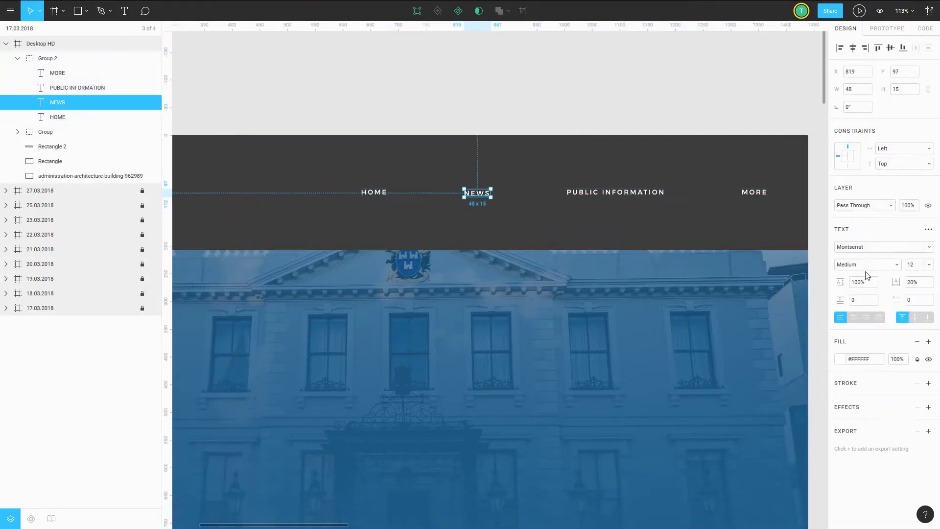
{"action": "scroll", "coordinate": [489, 293], "scroll_direction": "down", "scroll_amount": 2}
{"action": "key", "text": "r"}
{"action": "left_click_drag", "start_coordinate": [724, 196], "coordinate": [343, 414]}
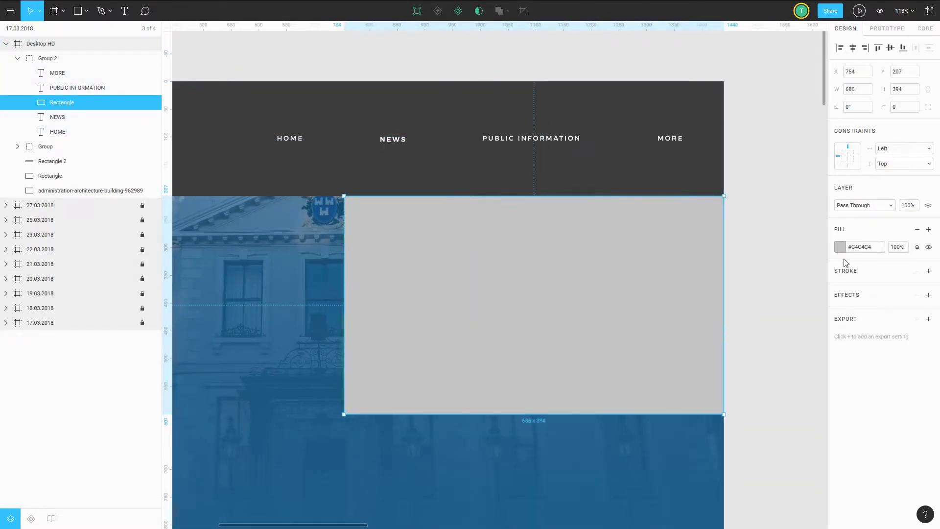
- Fill the dropdown panel dark grey #3D3D3D
{"action": "left_click", "coordinate": [840, 247]}
{"action": "left_click_drag", "start_coordinate": [713, 346], "coordinate": [690, 348]}
{"action": "key", "text": "Escape"}
{"action": "scroll", "coordinate": [795, 237], "scroll_direction": "down", "scroll_amount": 3}
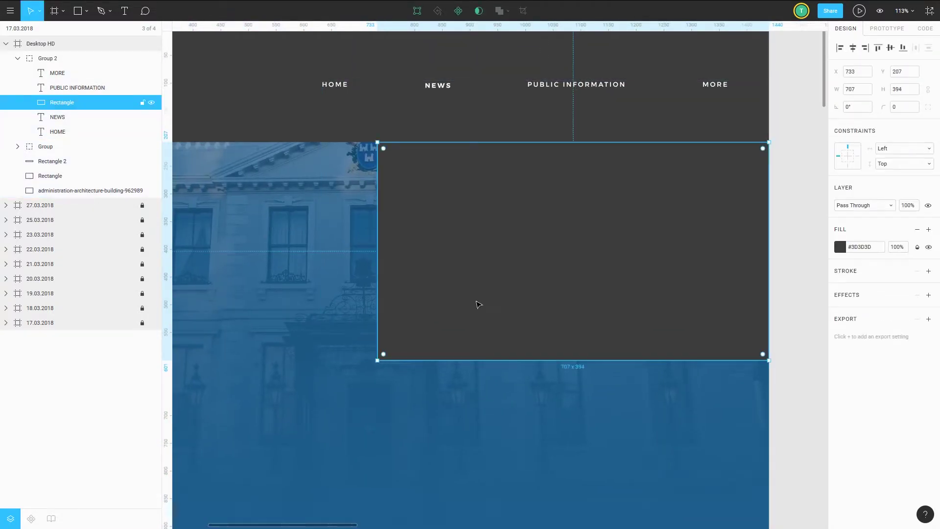
- Add the OUR MAIN BLOG heading with a link line and group them
{"action": "key", "text": "t"}
{"action": "left_click", "coordinate": [435, 175]}
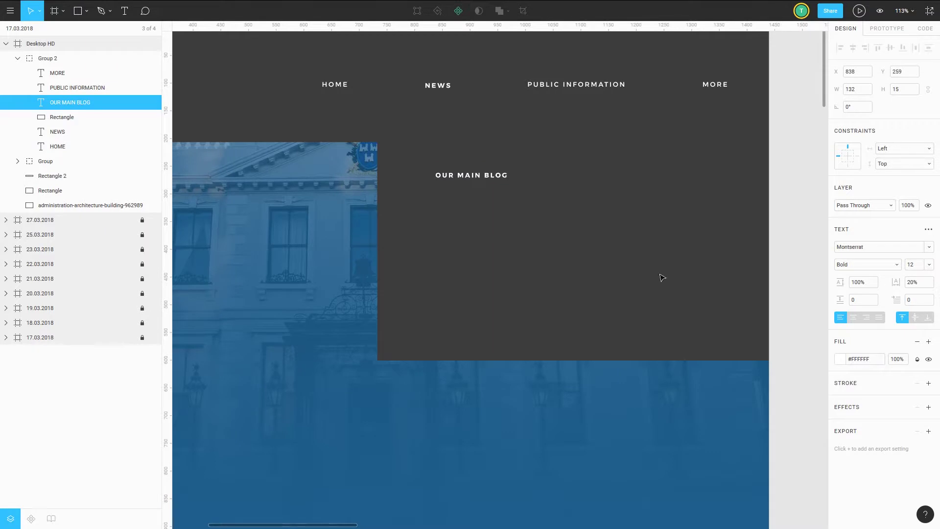
{"action": "left_click_drag", "start_coordinate": [452, 172], "coordinate": [453, 187]}
{"action": "type", "text": "Click here to open"}
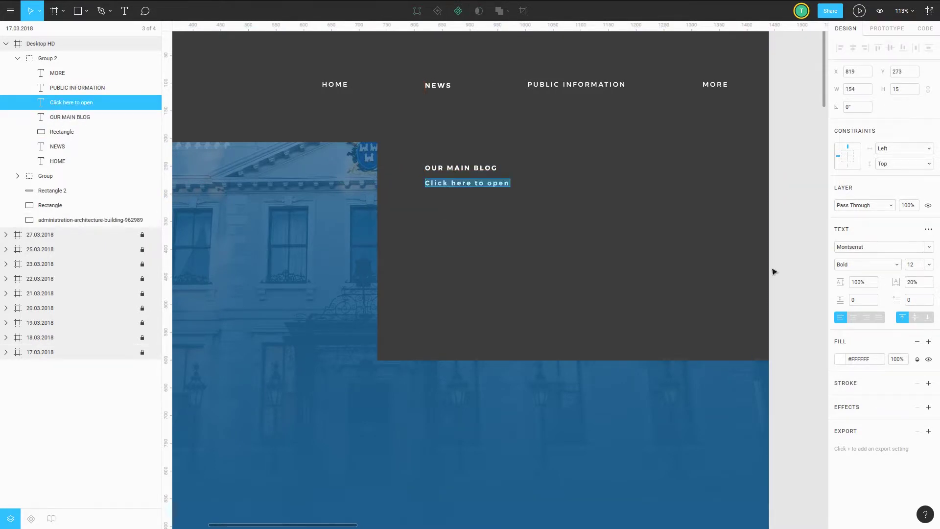
{"action": "left_click", "coordinate": [70, 117], "text": "shift"}
{"action": "key", "text": "ctrl+g"}
- Duplicate the heading group as CURT EDITION and paste another copy lower in the panel
{"action": "left_click_drag", "start_coordinate": [449, 173], "coordinate": [450, 216]}
{"action": "double_click", "coordinate": [449, 211]}
{"action": "type", "text": "CUR"}
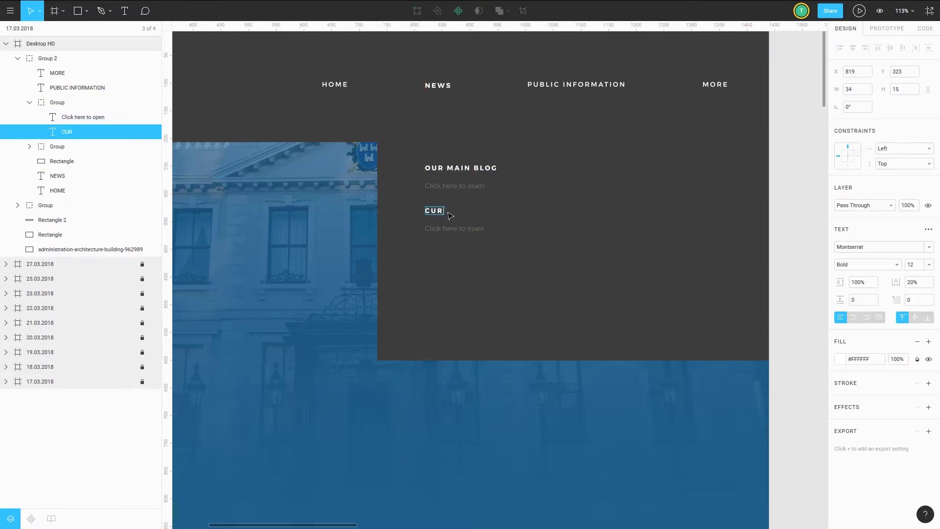
{"action": "type", "text": "T EDITION"}
{"action": "key", "text": "Escape"}
{"action": "key", "text": "Escape"}
{"action": "key", "text": "ctrl+c"}
{"action": "key", "text": "ctrl+v"}
{"action": "left_click_drag", "start_coordinate": [466, 215], "coordinate": [460, 328]}
{"action": "key", "text": "Escape"}
- Add a fourth heading group and group all four heading groups together
{"action": "key", "text": "ctrl+c"}
{"action": "key", "text": "ctrl+v"}
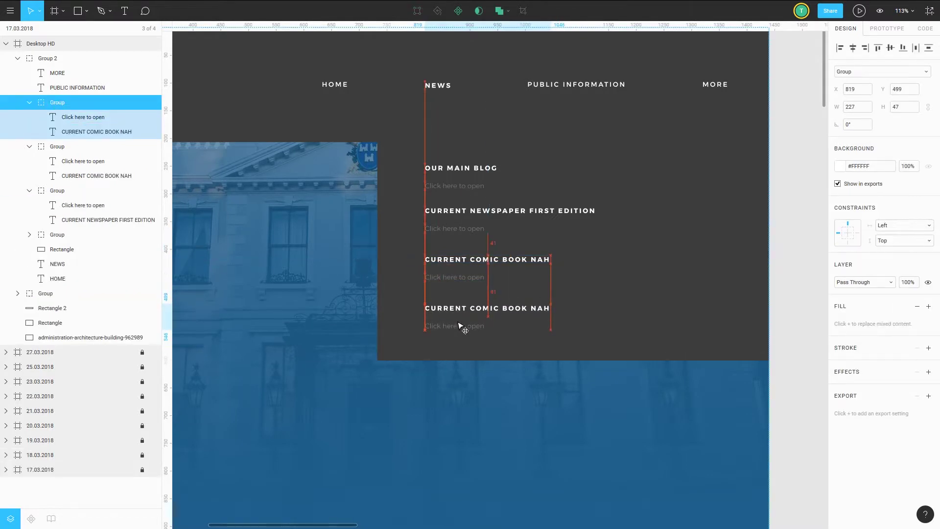
{"action": "double_click", "coordinate": [512, 309]}
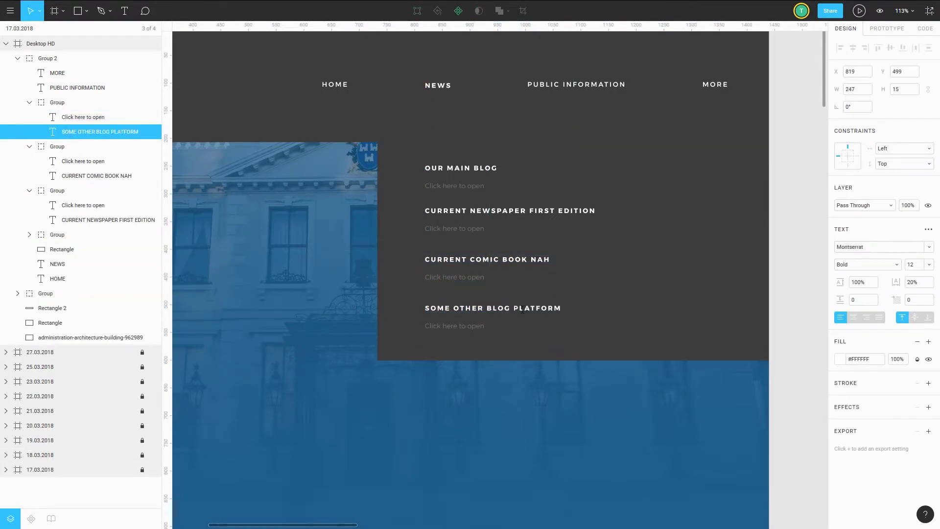
{"action": "key", "text": "Escape"}
{"action": "left_click", "coordinate": [460, 168], "text": "shift"}
{"action": "key", "text": "ctrl+g"}
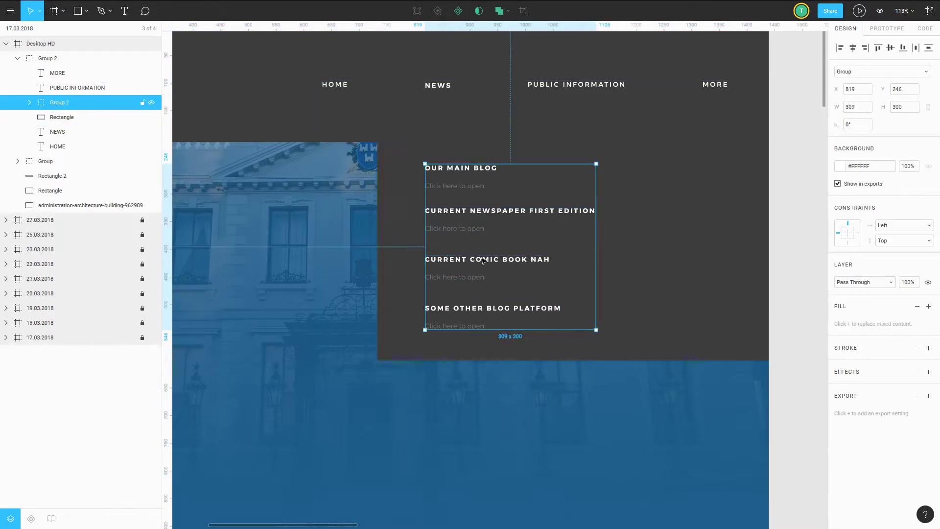
- Add a dark CLOSE bar along the panel's bottom with the label centred
{"action": "key", "text": "t"}
{"action": "left_click", "coordinate": [690, 330]}
{"action": "type", "text": "C"}
{"action": "type", "text": "r"}
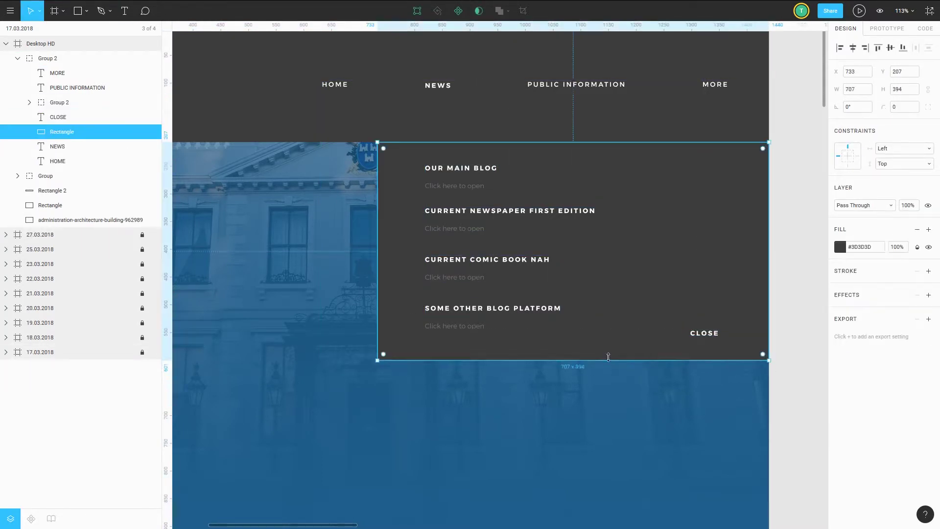
{"action": "left_click_drag", "start_coordinate": [463, 355], "coordinate": [769, 378]}
{"action": "left_click", "coordinate": [840, 246]}
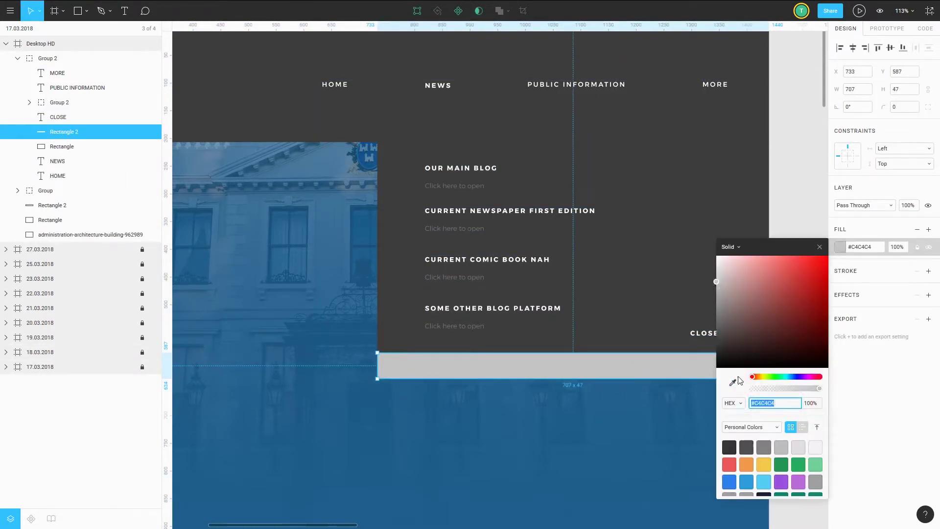
{"action": "left_click", "coordinate": [720, 346]}
{"action": "left_click", "coordinate": [840, 247]}
{"action": "left_click", "coordinate": [668, 374]}
{"action": "left_click", "coordinate": [706, 362]}
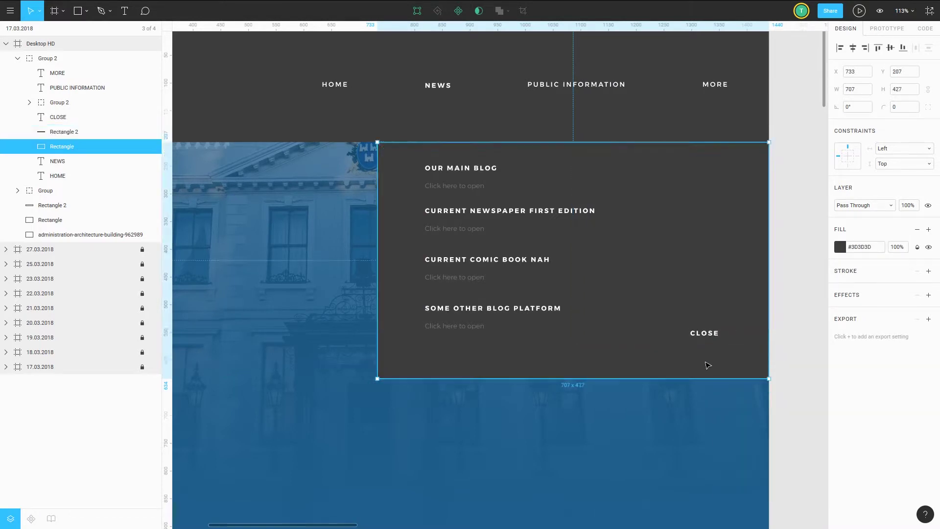
{"action": "left_click", "coordinate": [840, 247]}
{"action": "left_click_drag", "start_coordinate": [703, 334], "coordinate": [739, 369]}
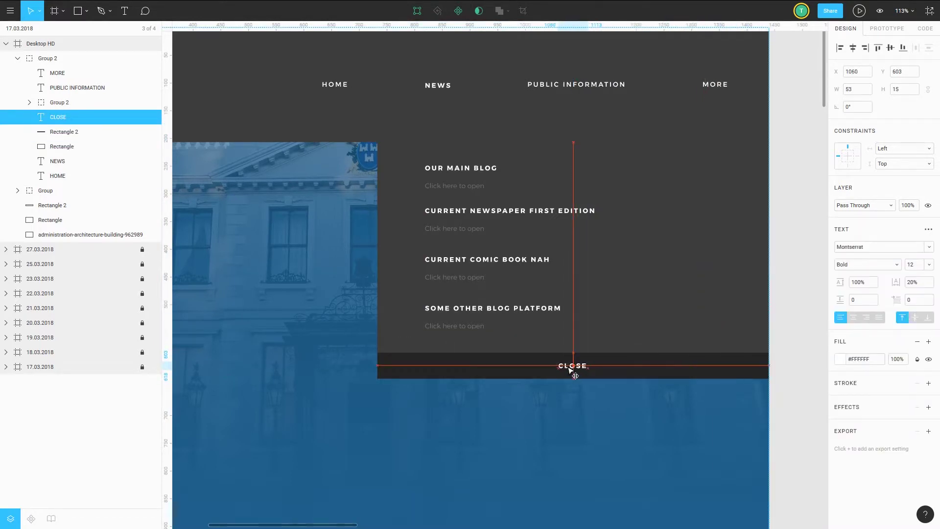
- Lighten the panel slightly and add a large WELCOME TO YOUR INSTITUTION heading over the hero
{"action": "left_click", "coordinate": [605, 161]}
{"action": "left_click", "coordinate": [840, 246]}
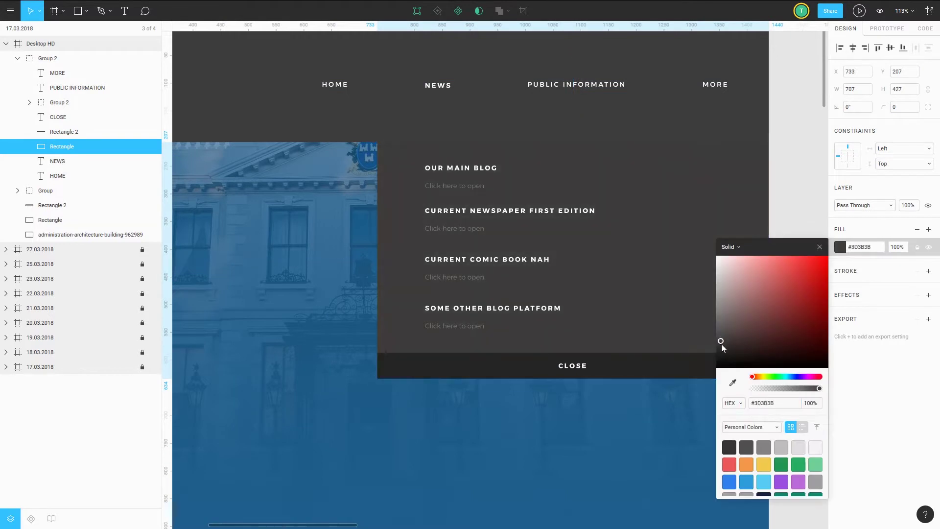
{"action": "left_click", "coordinate": [717, 336]}
{"action": "key", "text": "Escape"}
{"action": "key", "text": "shift+1"}
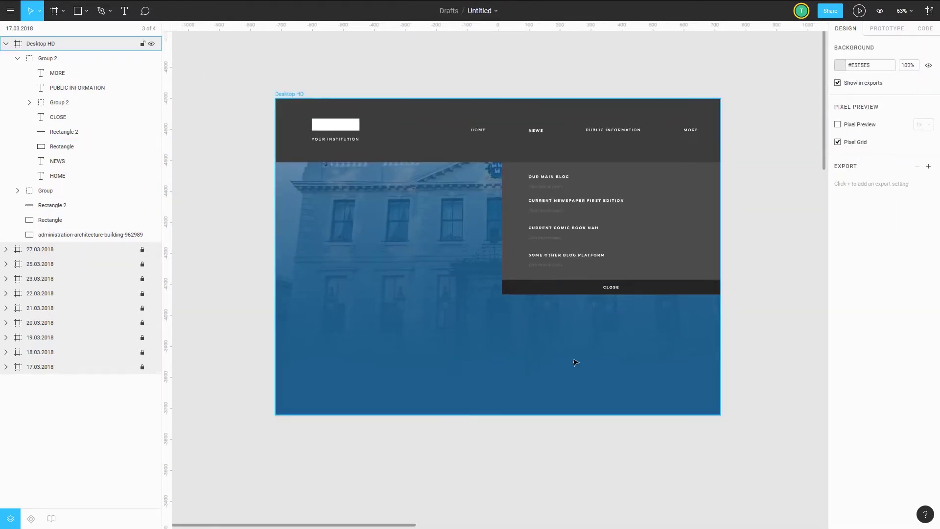
{"action": "key", "text": "ctrl+v"}
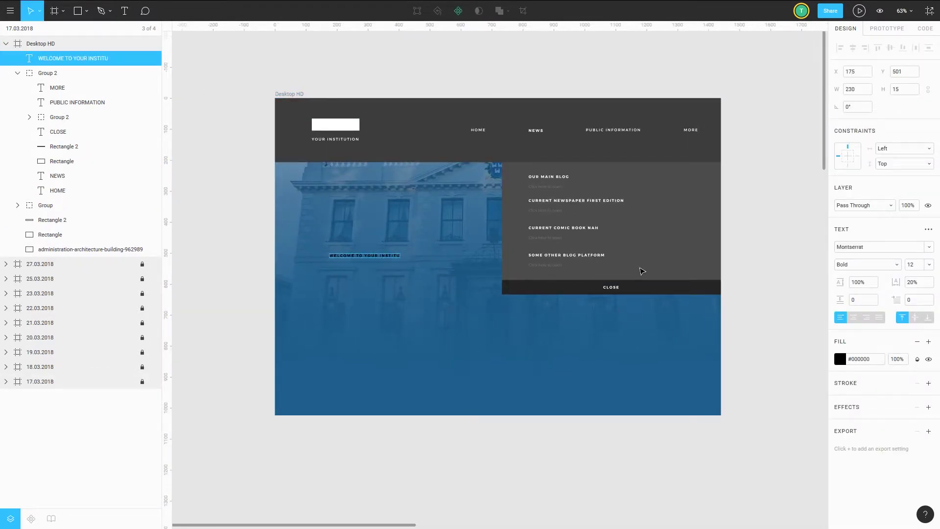
{"action": "left_click", "coordinate": [929, 265]}
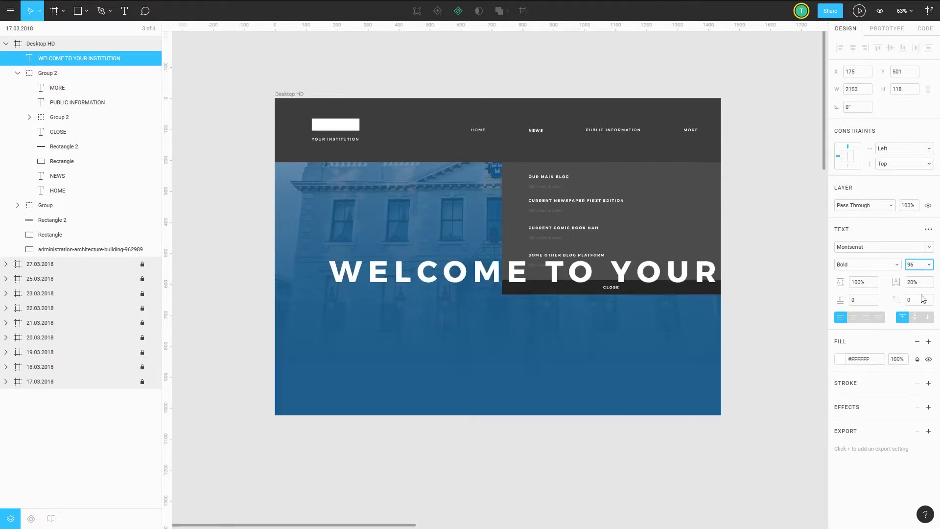
{"action": "left_click", "coordinate": [922, 265]}
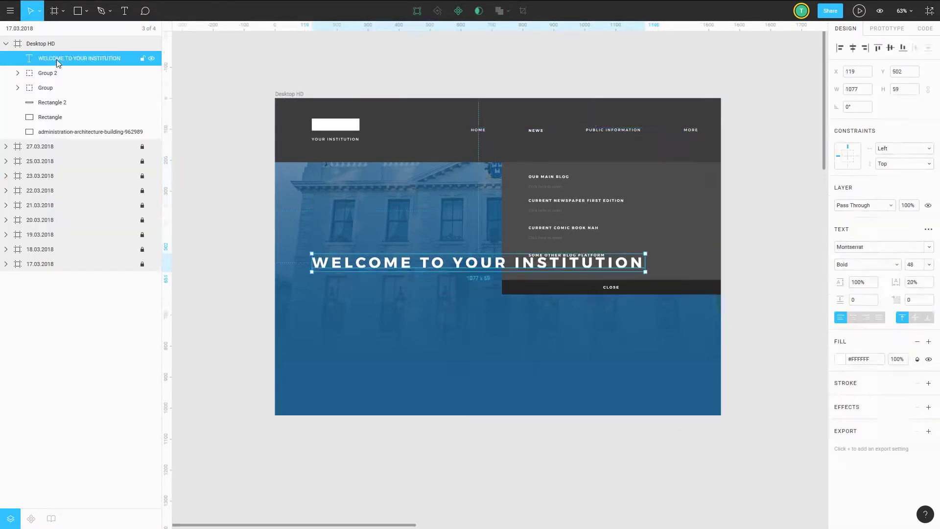
- Send the welcome heading behind the News dropdown and paste the lorem ipsum paragraph onto the hero
{"action": "left_click_drag", "start_coordinate": [57, 60], "coordinate": [56, 80]}
{"action": "left_click", "coordinate": [224, 203]}
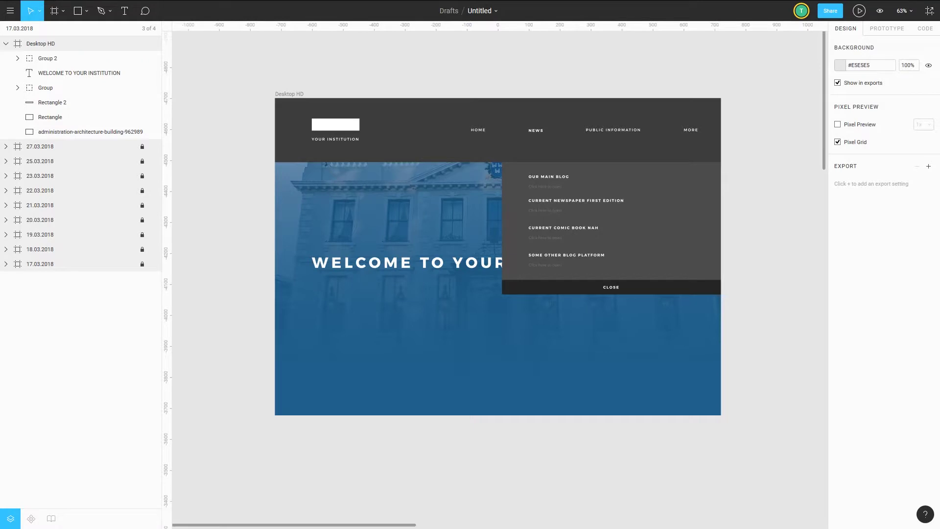
{"action": "key", "text": "ctrl+v"}
{"action": "left_click_drag", "start_coordinate": [372, 294], "coordinate": [345, 289]}
- Make the paragraph 994 wide, white, Light weight, with no letter spacing
{"action": "left_click", "coordinate": [857, 88]}
{"action": "type", "text": "994"}
{"action": "key", "text": "Return"}
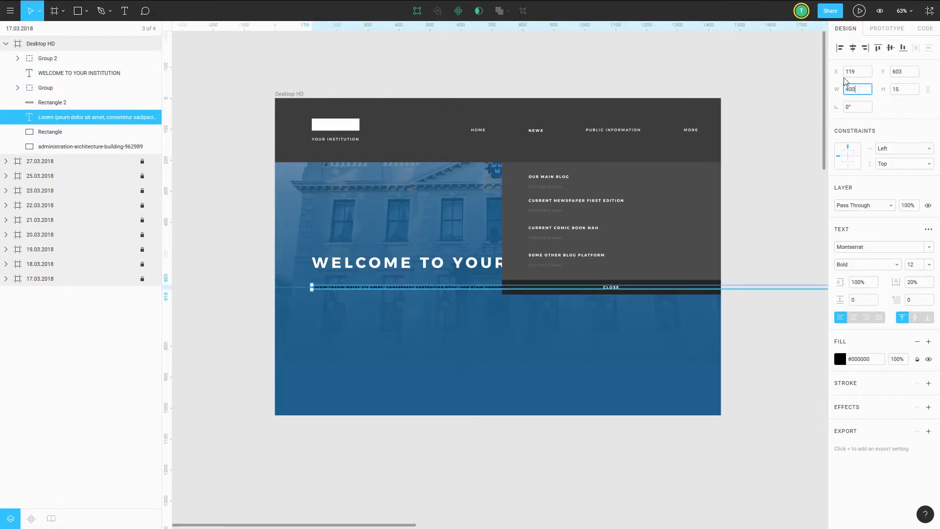
{"action": "left_click", "coordinate": [929, 264]}
{"action": "left_click", "coordinate": [913, 323]}
{"action": "left_click", "coordinate": [866, 264]}
{"action": "left_click", "coordinate": [851, 170]}
{"action": "key", "text": "shift+Down"}
{"action": "key", "text": "shift+Down"}
{"action": "key", "text": "shift+Down"}
- Draw a white underline beneath the welcome heading and reduce the paragraph's font size
{"action": "key", "text": "l"}
{"action": "left_click_drag", "start_coordinate": [314, 277], "coordinate": [508, 275]}
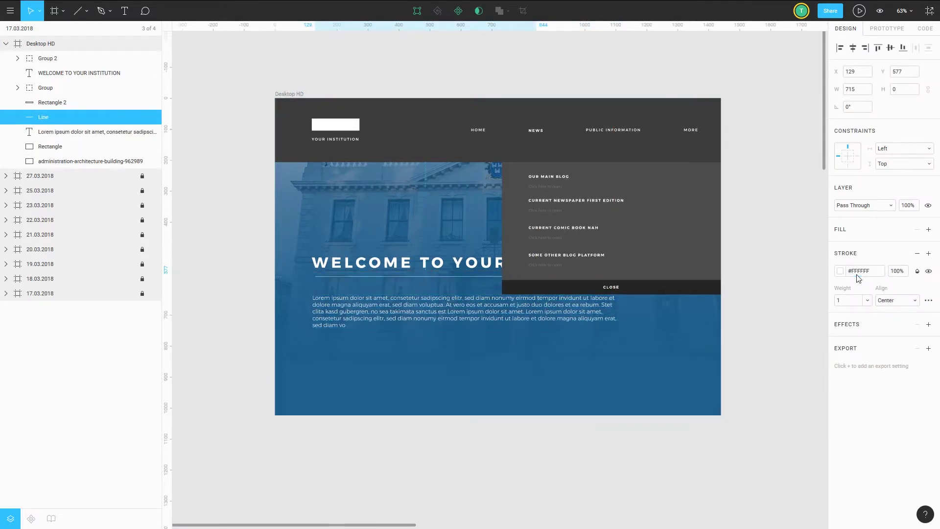
{"action": "scroll", "coordinate": [356, 269], "scroll_direction": "up", "scroll_amount": 5}
{"action": "left_click", "coordinate": [361, 338]}
{"action": "scroll", "coordinate": [427, 399], "scroll_direction": "down", "scroll_amount": 5}
{"action": "left_click", "coordinate": [931, 268]}
{"action": "left_click", "coordinate": [910, 253]}
{"action": "left_click", "coordinate": [218, 284]}
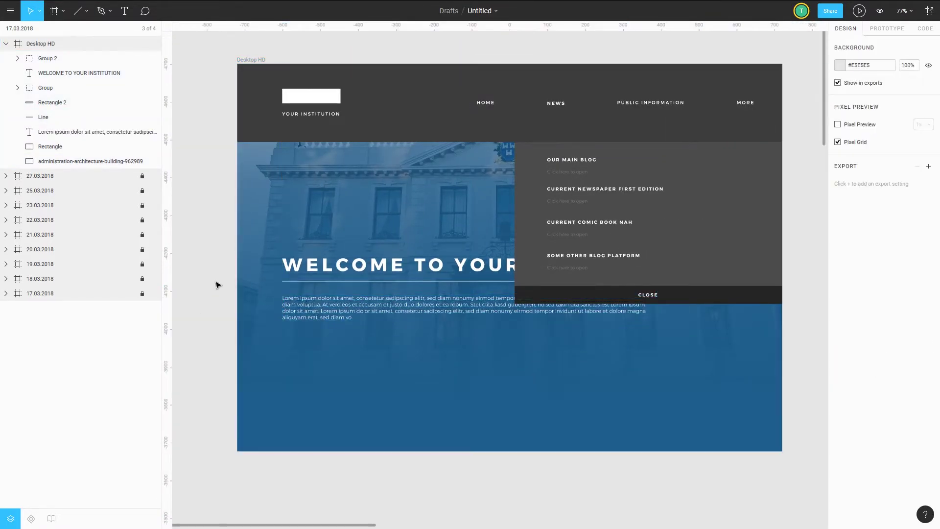
- Add a white PUBLIC INFORMATION button below the paragraph
{"action": "key", "text": "r"}
{"action": "left_click_drag", "start_coordinate": [283, 327], "coordinate": [388, 345]}
{"action": "key", "text": "t"}
{"action": "left_click", "coordinate": [298, 341]}
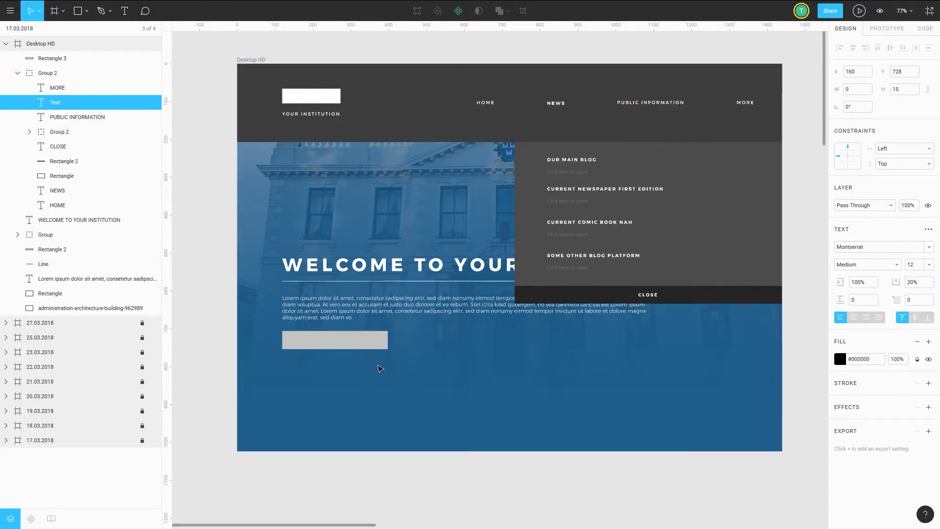
{"action": "left_click", "coordinate": [52, 58]}
{"action": "left_click", "coordinate": [840, 246]}
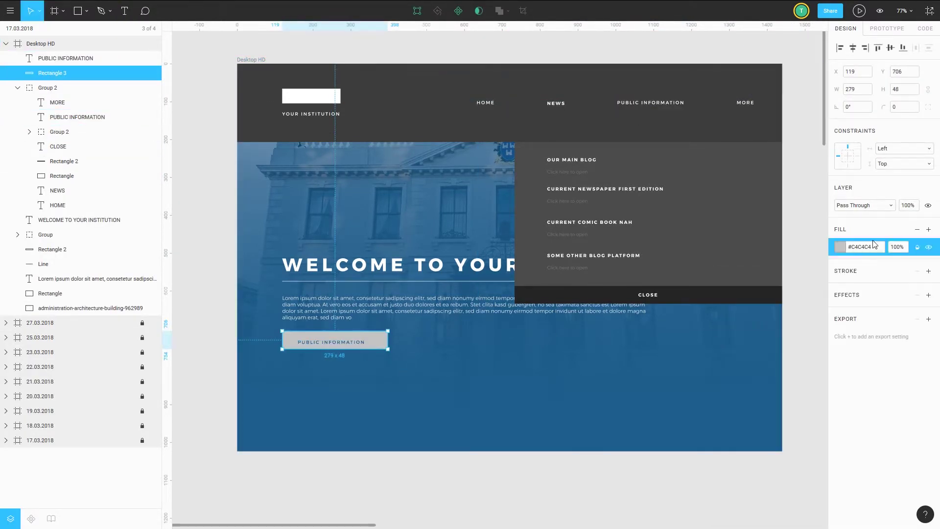
{"action": "scroll", "coordinate": [330, 342], "scroll_direction": "up", "scroll_amount": 2}
{"action": "scroll", "coordinate": [329, 343], "scroll_direction": "down", "scroll_amount": 3}
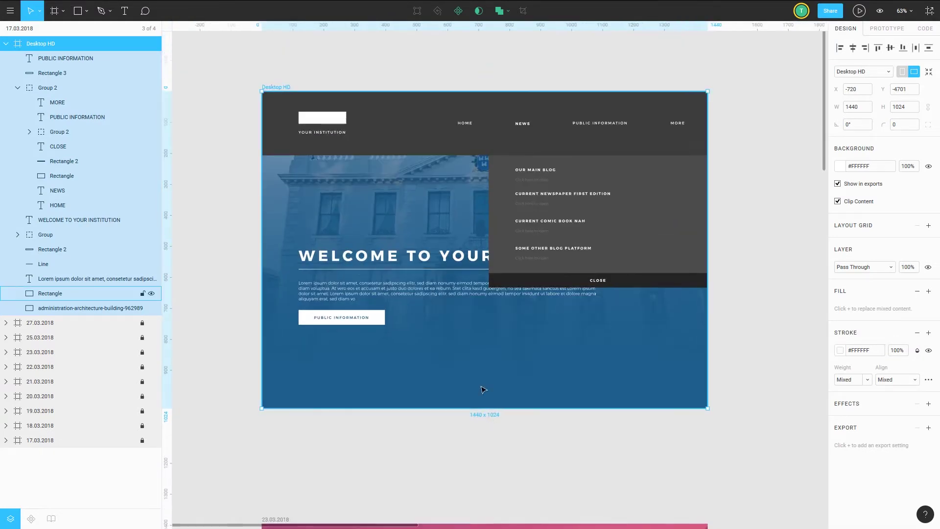
- Draw a wide white 1248×316 card overlapping the hero's bottom and add a drop shadow
{"action": "key", "text": "r"}
{"action": "left_click_drag", "start_coordinate": [300, 349], "coordinate": [307, 354]}
{"action": "left_click_drag", "start_coordinate": [350, 376], "coordinate": [691, 445]}
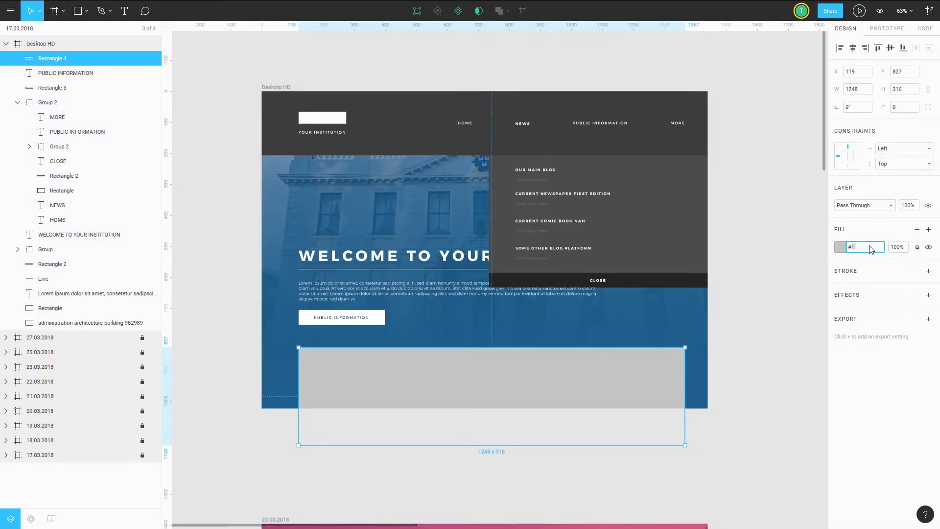
{"action": "left_click", "coordinate": [909, 107]}
{"action": "left_click_drag", "start_coordinate": [443, 393], "coordinate": [439, 393]}
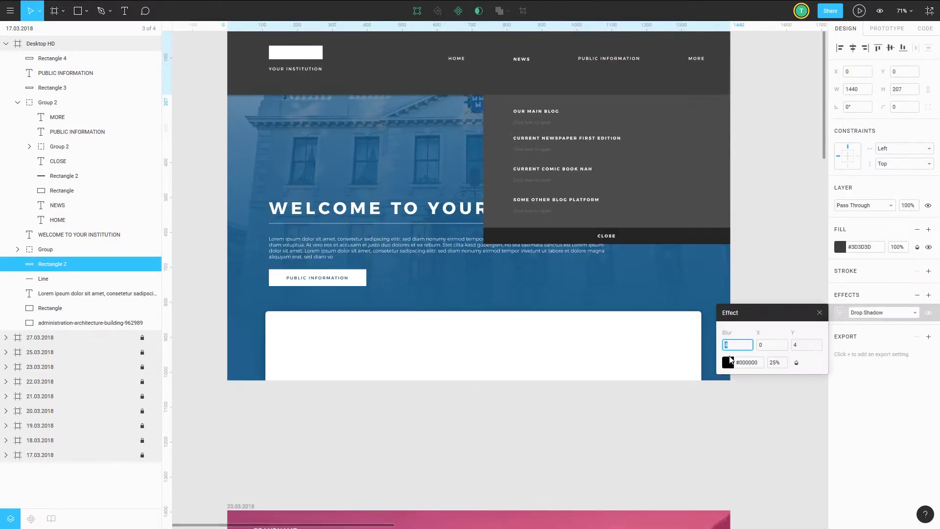
{"action": "key", "text": "Escape"}
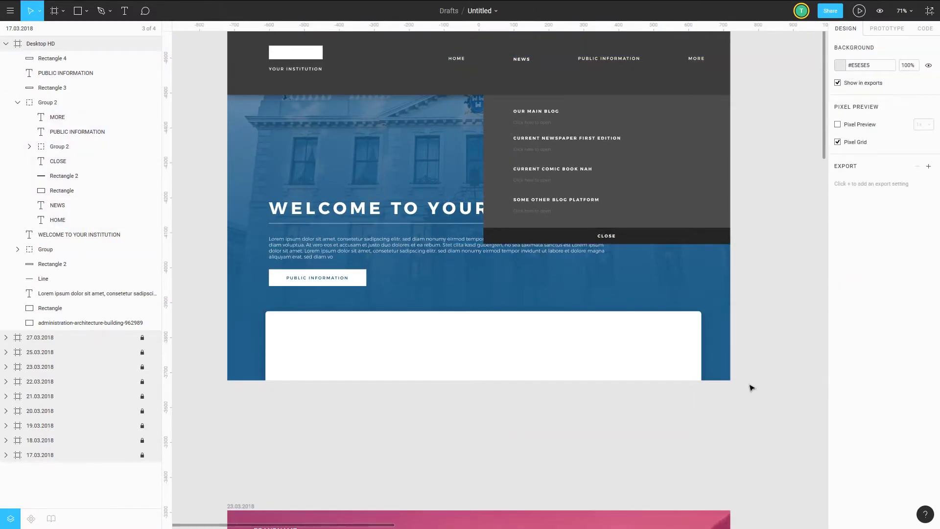
- Add the WHAT OUR GOALS ARE heading in the card, size 24, colour #424242
{"action": "left_click", "coordinate": [285, 331]}
{"action": "type", "text": "L"}
{"action": "key", "text": "Escape"}
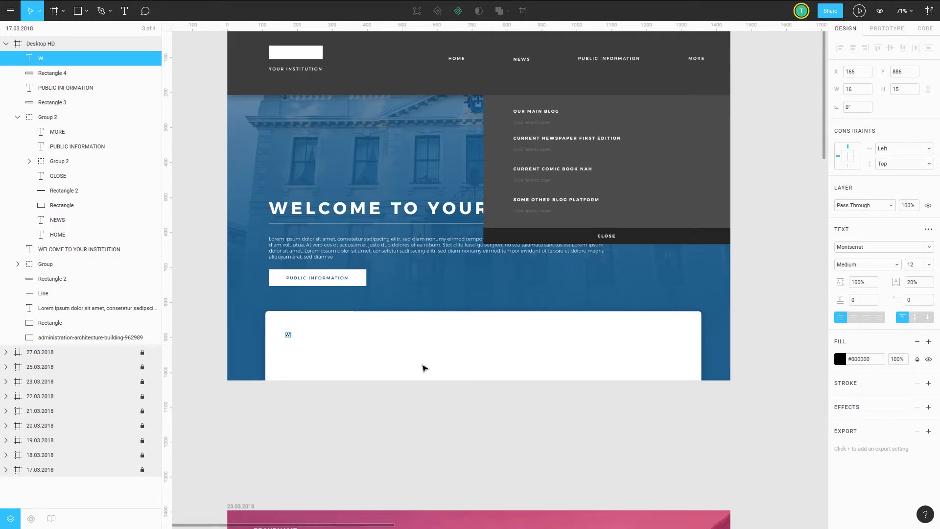
{"action": "type", "text": "HAT OUR GOALS ARE"}
{"action": "left_click", "coordinate": [839, 358]}
{"action": "left_click", "coordinate": [672, 489]}
{"action": "left_click", "coordinate": [928, 265]}
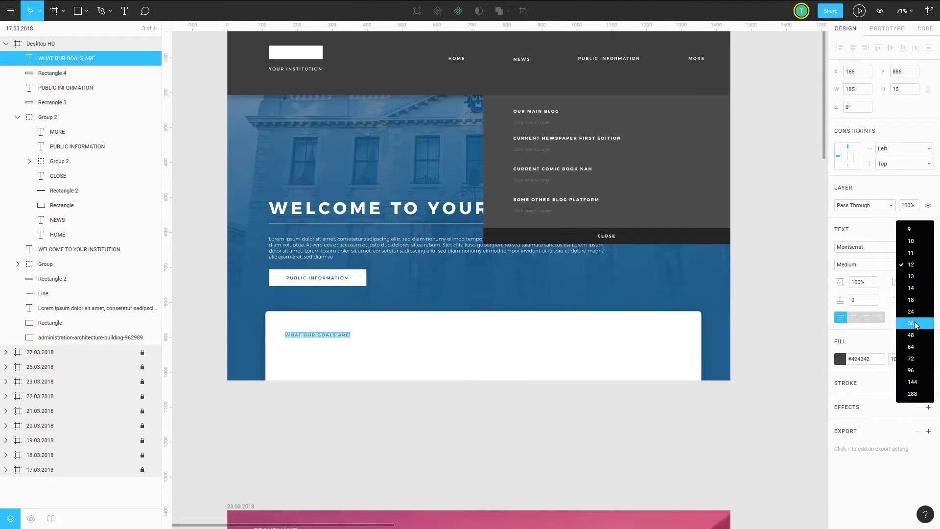
{"action": "left_click", "coordinate": [916, 250]}
{"action": "left_click_drag", "start_coordinate": [316, 343], "coordinate": [389, 345]}
- Draw an underline beneath the goals heading and adjust the heading's fill colour
{"action": "key", "text": "l"}
{"action": "left_click", "coordinate": [839, 269]}
{"action": "key", "text": "Escape"}
{"action": "left_click", "coordinate": [858, 359]}
{"action": "scroll", "coordinate": [287, 335], "scroll_direction": "up", "scroll_amount": 5}
{"action": "scroll", "coordinate": [327, 369], "scroll_direction": "down", "scroll_amount": 5}
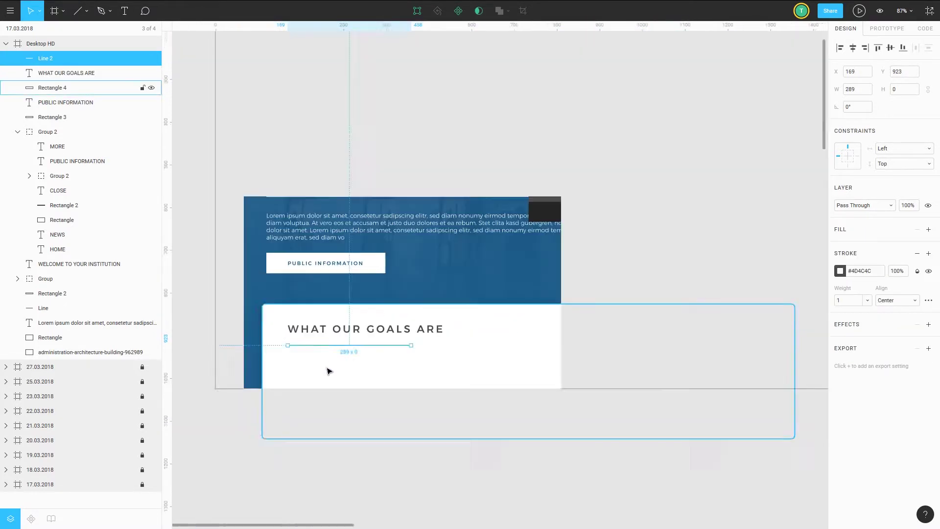
- Paste lorem ipsum text into the card and set its width to 500
{"action": "key", "text": "t"}
{"action": "left_click", "coordinate": [299, 366]}
{"action": "key", "text": "ctrl+v"}
{"action": "left_click", "coordinate": [856, 89]}
{"action": "type", "text": "500"}
{"action": "key", "text": "Return"}
{"action": "scroll", "coordinate": [501, 384], "scroll_direction": "down", "scroll_amount": 1}
{"action": "left_click_drag", "start_coordinate": [502, 384], "coordinate": [764, 383]}
{"action": "left_click_drag", "start_coordinate": [636, 352], "coordinate": [629, 350]}
- Left-align heading and underline with the paragraph; make it light grey, 0 letter spacing, justified
{"action": "left_click", "coordinate": [365, 290]}
{"action": "left_click", "coordinate": [490, 333], "text": "shift"}
{"action": "left_click", "coordinate": [839, 48]}
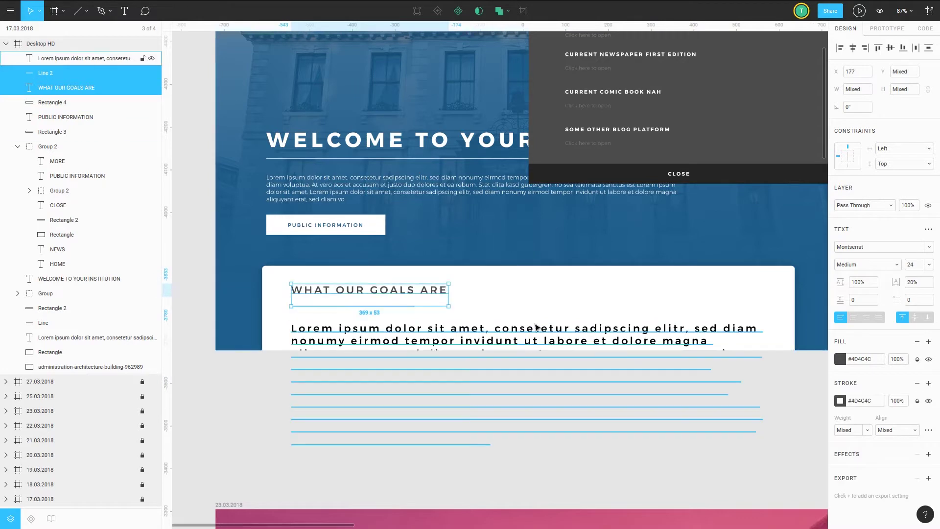
{"action": "left_click", "coordinate": [840, 359]}
{"action": "left_click", "coordinate": [718, 324]}
{"action": "left_click", "coordinate": [927, 283]}
{"action": "type", "text": "0"}
{"action": "left_click", "coordinate": [878, 317]}
- Set the goals paragraph to Light weight and fine-tune its grey fill
{"action": "left_click", "coordinate": [866, 264]}
{"action": "left_click", "coordinate": [840, 359]}
{"action": "left_click", "coordinate": [721, 317]}
{"action": "left_click", "coordinate": [453, 401]}
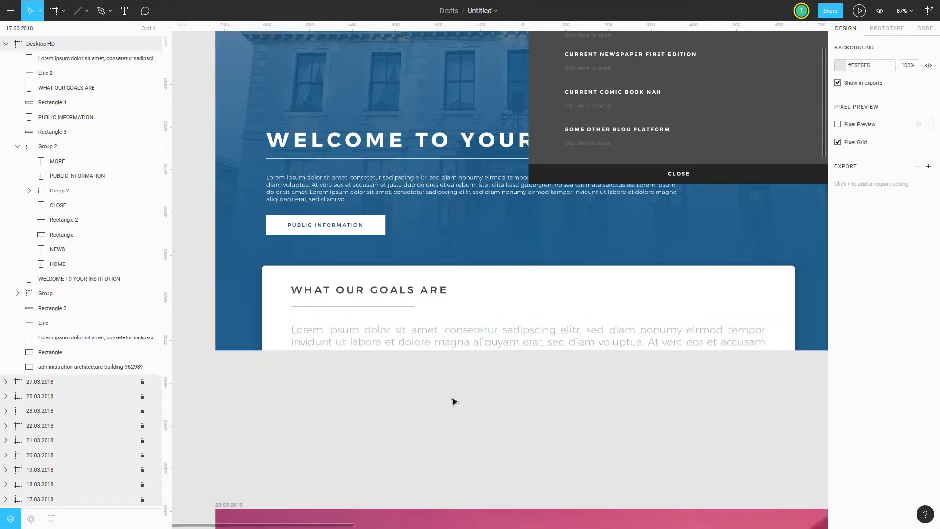
{"action": "scroll", "coordinate": [453, 400], "scroll_direction": "down", "scroll_amount": 3}
{"action": "left_click", "coordinate": [48, 146]}
- Group the News dropdown layers with Ctrl+G and lock the group
{"action": "left_click", "coordinate": [152, 146]}
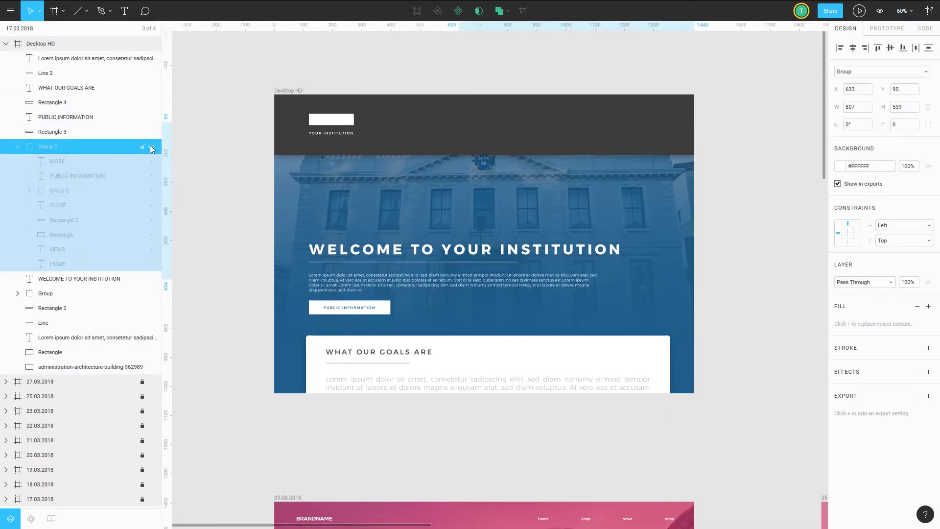
{"action": "left_click", "coordinate": [59, 190]}
{"action": "left_click", "coordinate": [74, 234], "text": "shift"}
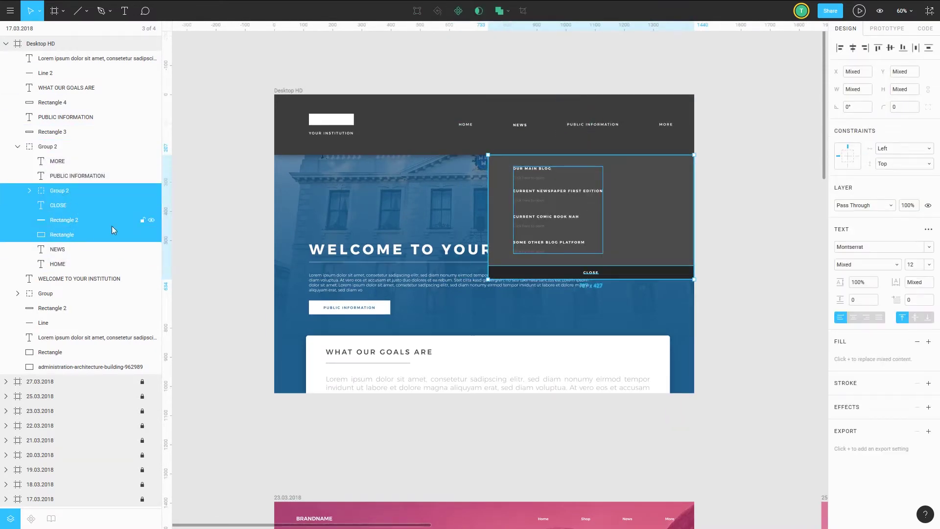
{"action": "key", "text": "ctrl+g"}
{"action": "left_click", "coordinate": [142, 190]}
- Make the dropdown background semi-transparent at 70% opacity
{"action": "left_click", "coordinate": [928, 306]}
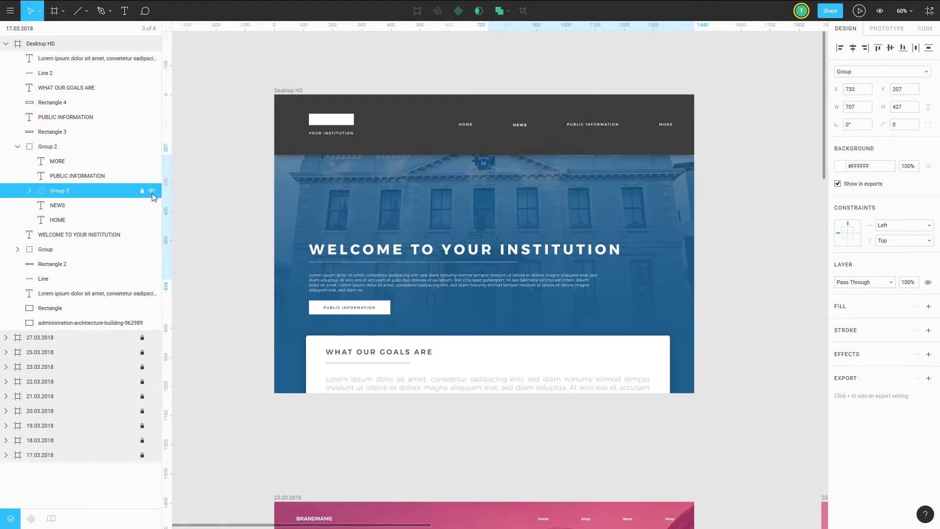
{"action": "left_click", "coordinate": [151, 190]}
{"action": "key", "text": "4"}
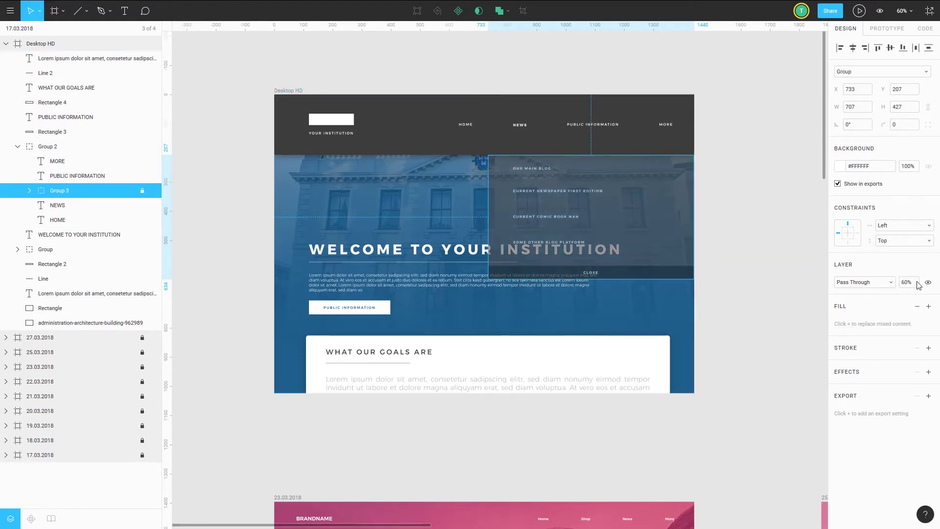
{"action": "key", "text": "ctrl+z"}
{"action": "key", "text": "ctrl+z"}
{"action": "key", "text": "ctrl+z"}
{"action": "key", "text": "4"}
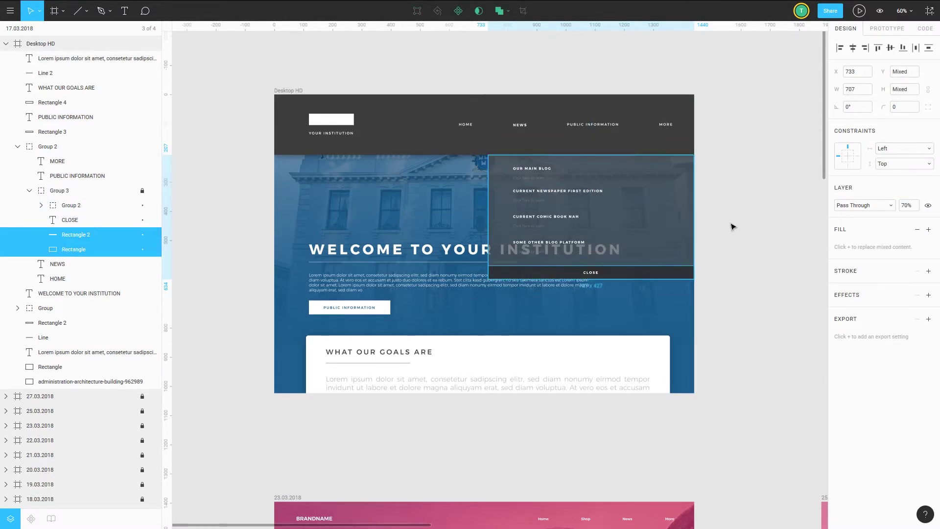
- Delete the last two entries, leaving OUR MAIN BLOG and CURRENT NEWSPAPER FIRST EDITION
{"action": "scroll", "coordinate": [730, 224], "scroll_direction": "up", "scroll_amount": 5}
{"action": "left_click", "coordinate": [532, 275]}
{"action": "scroll", "coordinate": [768, 237], "scroll_direction": "down", "scroll_amount": 3}
{"action": "key", "text": "Delete"}
{"action": "key", "text": "Delete"}
{"action": "left_click", "coordinate": [574, 318]}
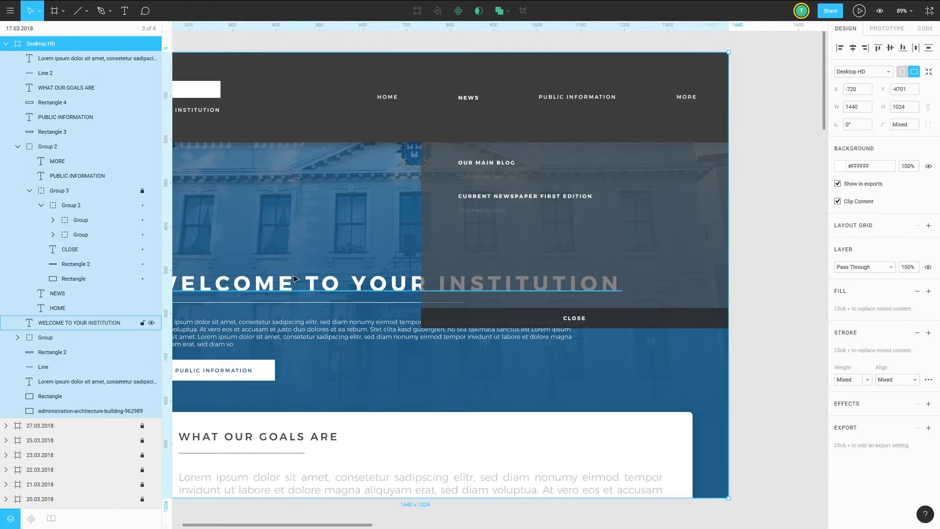
- Move the CLOSE bar up under the second entry and shorten the dropdown background
{"action": "left_click_drag", "start_coordinate": [579, 325], "coordinate": [607, 246]}
{"action": "left_click", "coordinate": [609, 327]}
{"action": "left_click_drag", "start_coordinate": [610, 327], "coordinate": [609, 249]}
- Brighten both Click here to open link texts in the dropdown
{"action": "left_click", "coordinate": [482, 176], "text": "ctrl"}
{"action": "left_click", "coordinate": [482, 210], "text": "ctrl"}
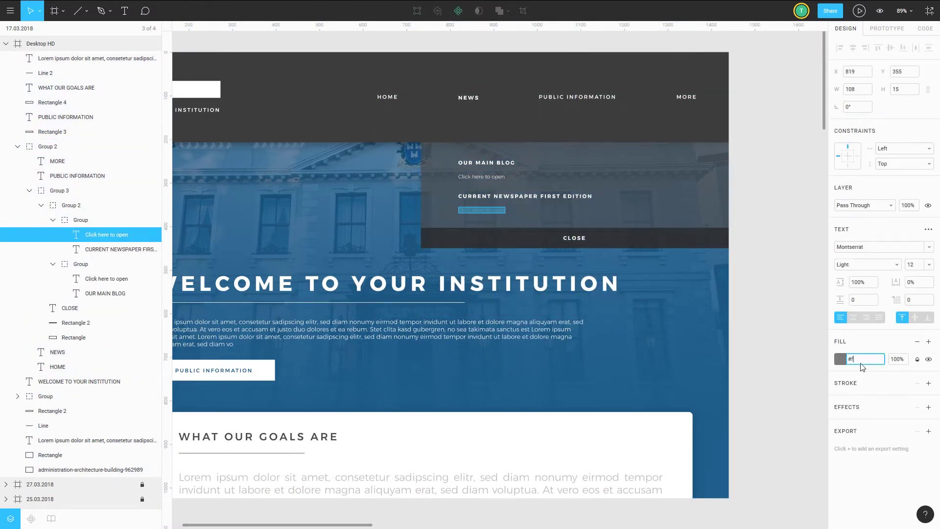
{"action": "scroll", "coordinate": [792, 357], "scroll_direction": "down", "scroll_amount": 3}
{"action": "left_click", "coordinate": [792, 357]}
{"action": "scroll", "coordinate": [590, 185], "scroll_direction": "up", "scroll_amount": 1}
{"action": "scroll", "coordinate": [590, 184], "scroll_direction": "up", "scroll_amount": 3}
- Draw a 5px thick white line under NEWS in the header
{"action": "key", "text": "l"}
{"action": "mouse_move", "coordinate": [567, 151]}
{"action": "left_mouse_down"}
{"action": "mouse_move", "coordinate": [591, 151]}
{"action": "mouse_move", "coordinate": [582, 171]}
{"action": "left_mouse_up"}
{"action": "left_click", "coordinate": [849, 300]}
{"action": "left_click", "coordinate": [849, 347]}
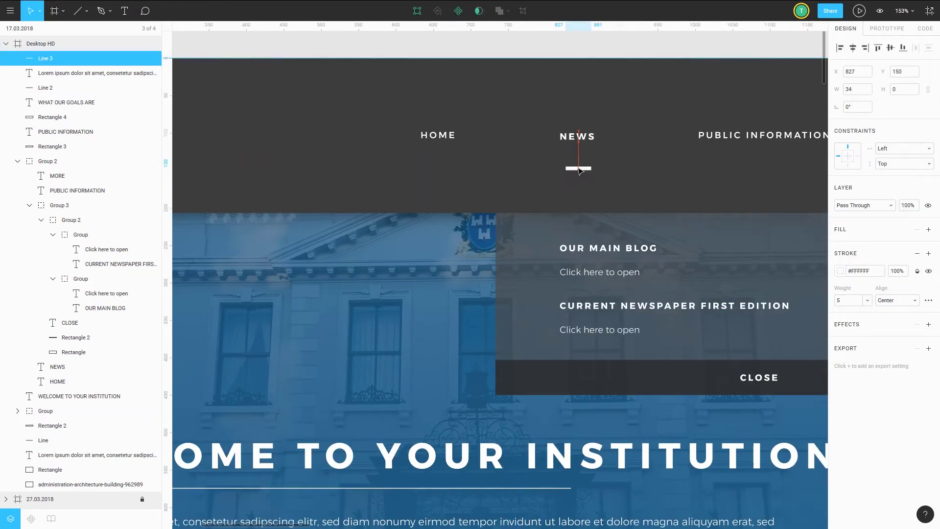
{"action": "scroll", "coordinate": [579, 170], "scroll_direction": "down", "scroll_amount": 5}
- Set the goals paragraph text size to 14 and edit its colour
{"action": "left_click", "coordinate": [759, 329]}
{"action": "scroll", "coordinate": [759, 330], "scroll_direction": "down", "scroll_amount": 2}
{"action": "left_click", "coordinate": [384, 398]}
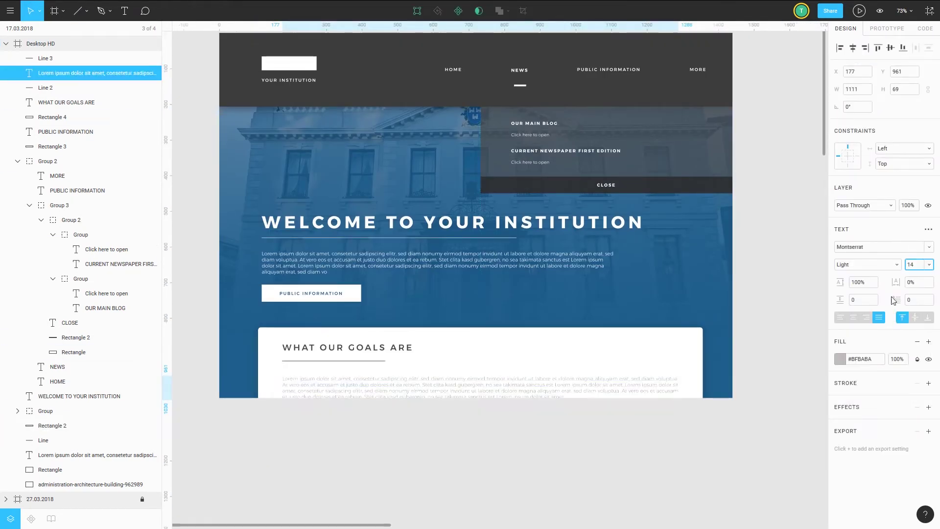
{"action": "left_click", "coordinate": [840, 359]}
- Duplicate the logo rectangle twice with Ctrl+D and offset the copies into stair steps
{"action": "left_click", "coordinate": [427, 486]}
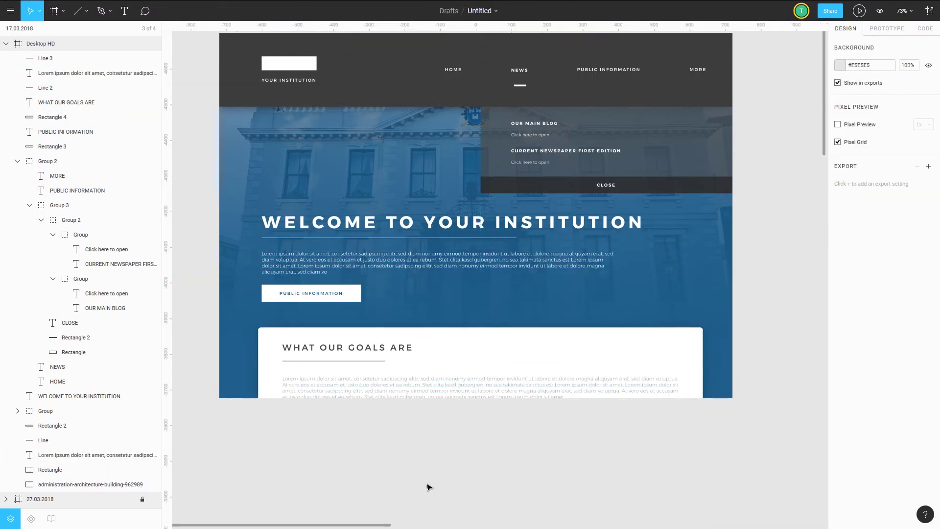
{"action": "scroll", "coordinate": [740, 227], "scroll_direction": "up", "scroll_amount": 1}
{"action": "double_click", "coordinate": [291, 78]}
{"action": "key", "text": "ctrl+d"}
{"action": "left_click_drag", "start_coordinate": [302, 78], "coordinate": [306, 77]}
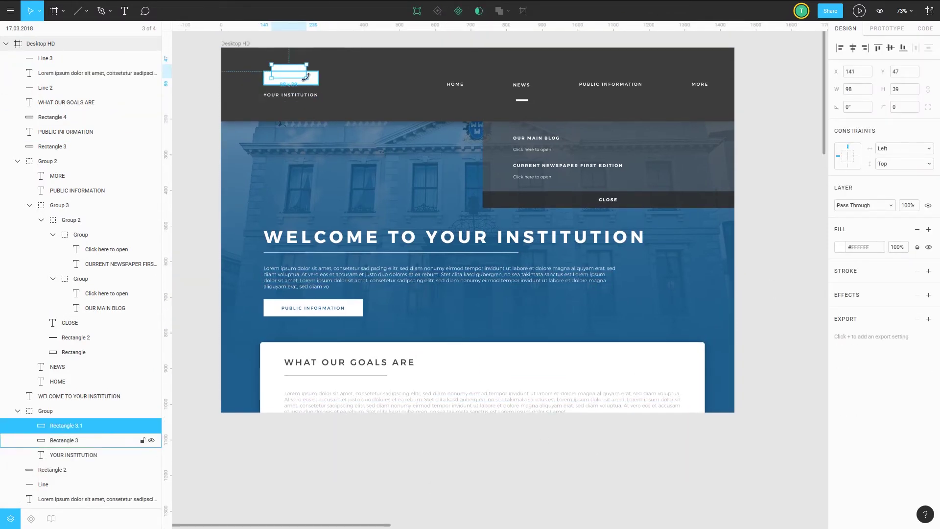
{"action": "scroll", "coordinate": [306, 77], "scroll_direction": "up", "scroll_amount": 4}
{"action": "key", "text": "ctrl+d"}
{"action": "left_click_drag", "start_coordinate": [367, 71], "coordinate": [244, 105]}
- Group the three white blocks with YOUR INSTITUTION and scale the logo to 154×84
{"action": "left_click", "coordinate": [303, 145]}
{"action": "scroll", "coordinate": [442, 223], "scroll_direction": "down", "scroll_amount": 3}
{"action": "key", "text": "Escape"}
{"action": "key", "text": "Escape"}
{"action": "left_click", "coordinate": [313, 74]}
{"action": "left_click", "coordinate": [255, 100], "text": "shift"}
{"action": "left_click_drag", "start_coordinate": [337, 110], "coordinate": [282, 110]}
{"action": "key", "text": "Escape"}
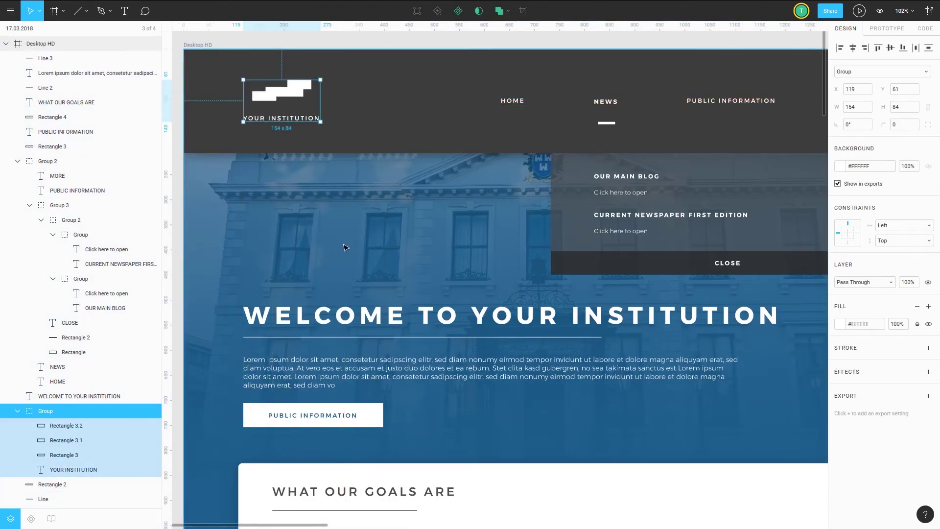
{"action": "scroll", "coordinate": [464, 275], "scroll_direction": "down", "scroll_amount": 5}
{"action": "double_click", "coordinate": [16, 44]}
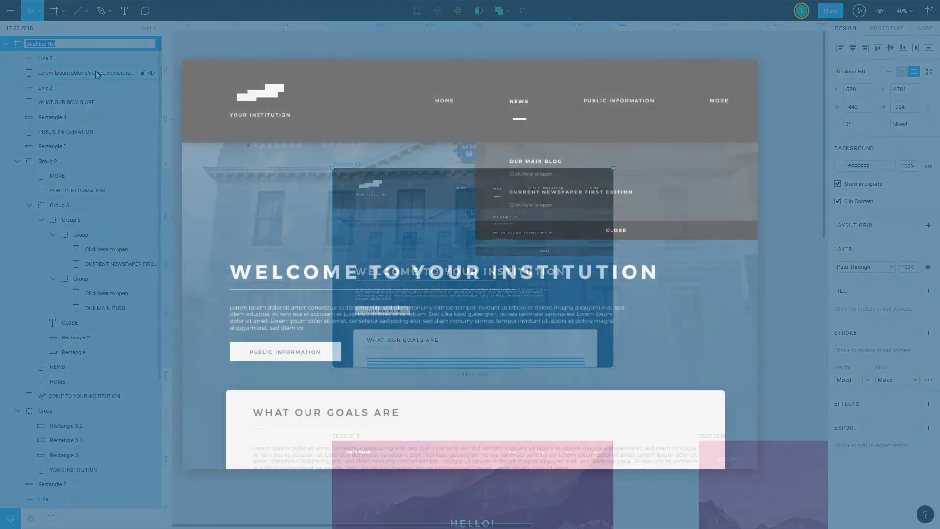